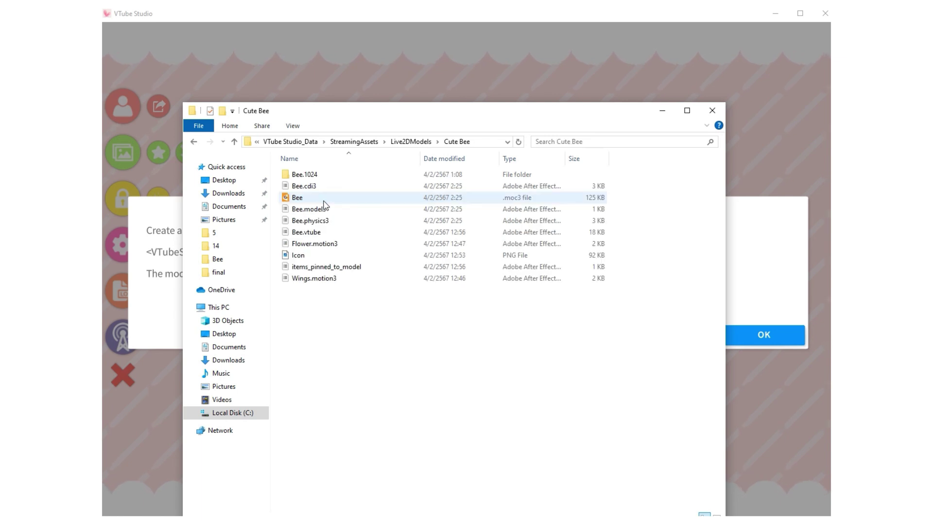
# Close the Live2DModels folder window and dismiss the model import notice.
pyautogui.click(194, 142)
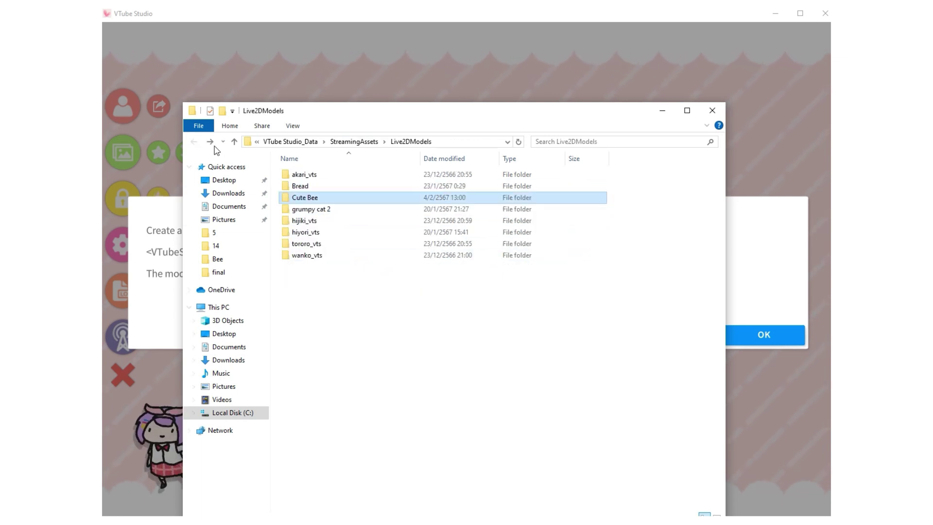
pyautogui.click(713, 111)
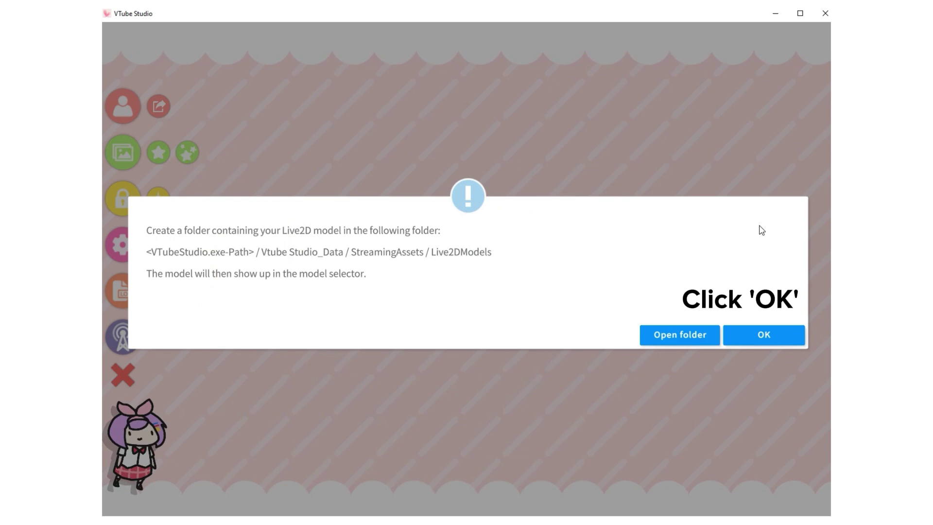
pyautogui.click(789, 334)
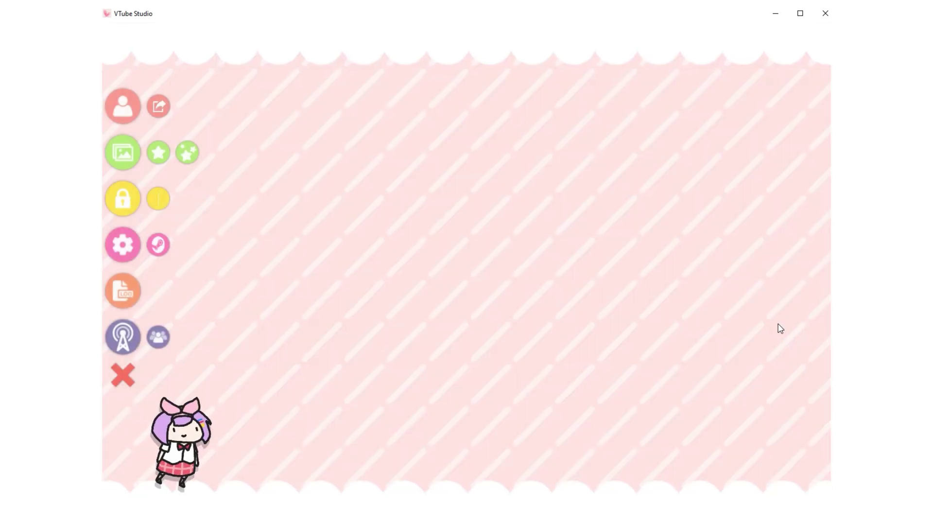
# Load the Bee model from the model selector.
pyautogui.click(131, 111)
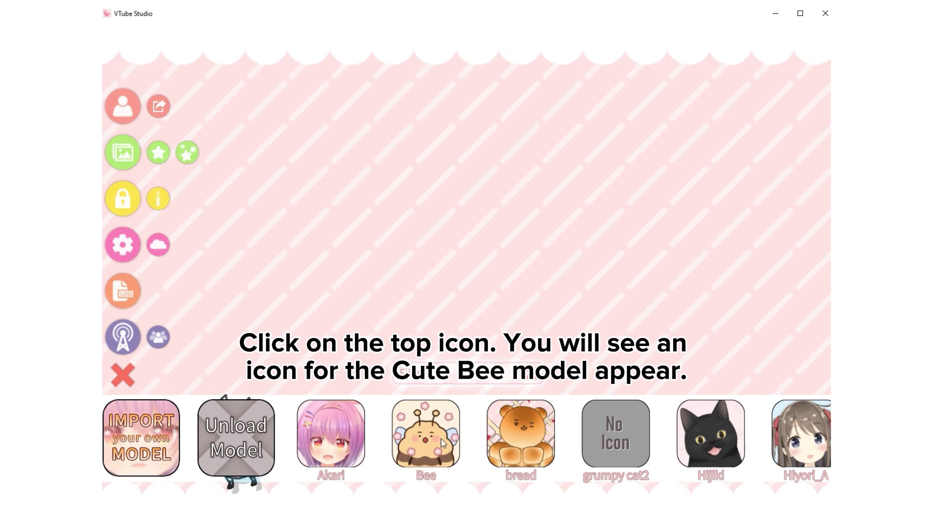
pyautogui.click(441, 438)
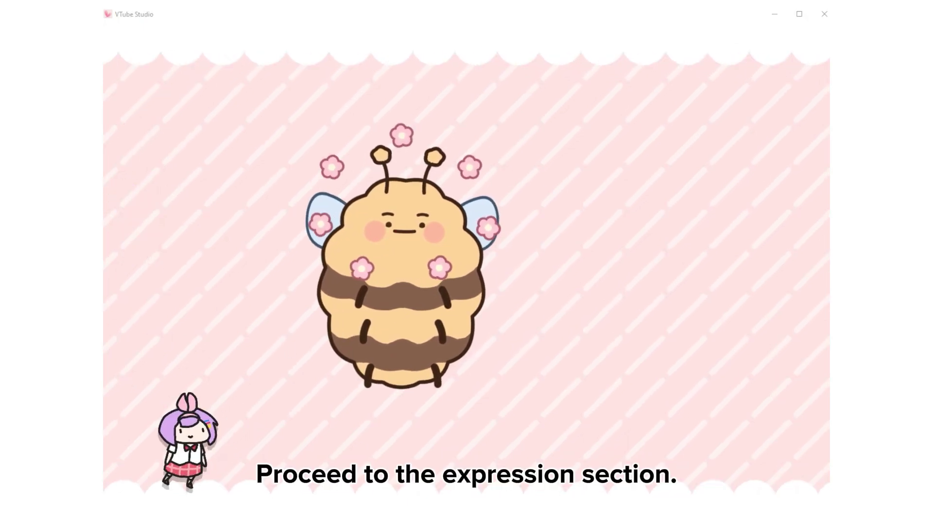
# Open the hotkey settings and review the Flower On hotkey's action, animation and key combination.
pyautogui.doubleClick(210, 294)
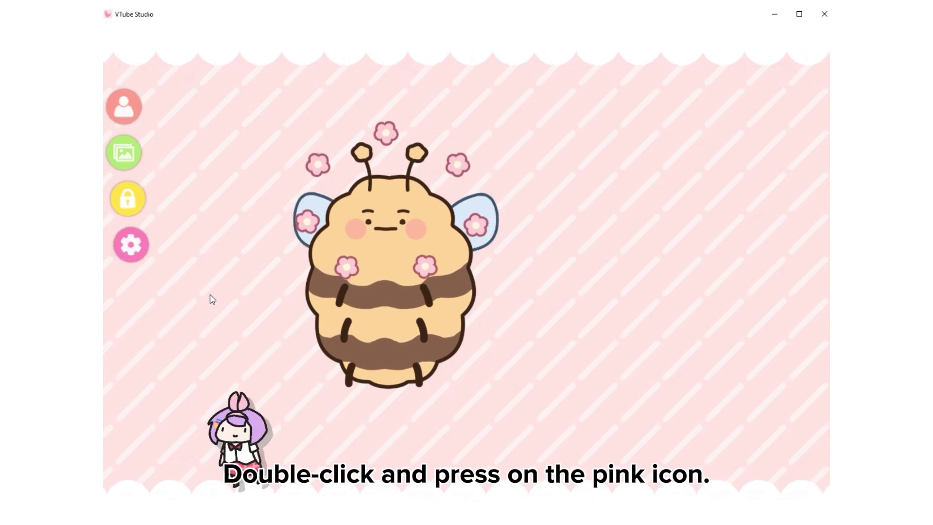
pyautogui.click(133, 246)
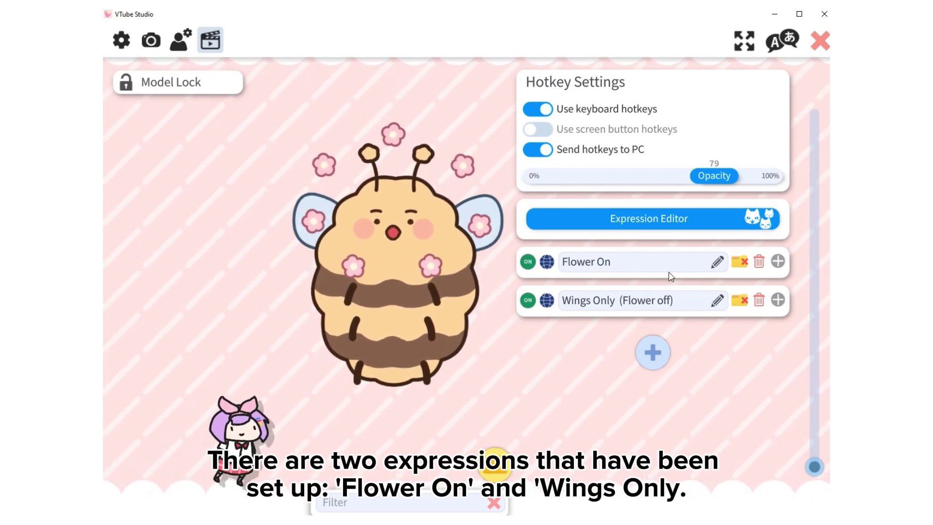
pyautogui.click(778, 263)
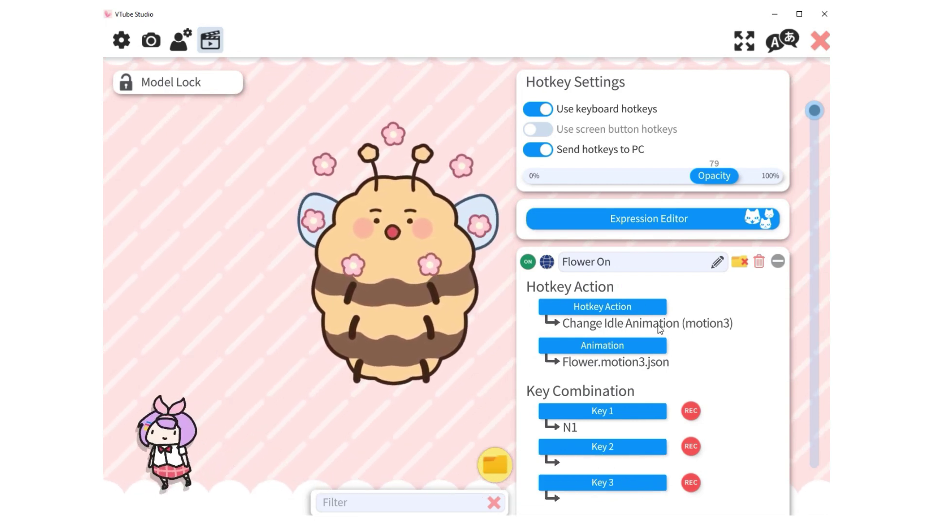
pyautogui.scroll(-1, 660, 329)
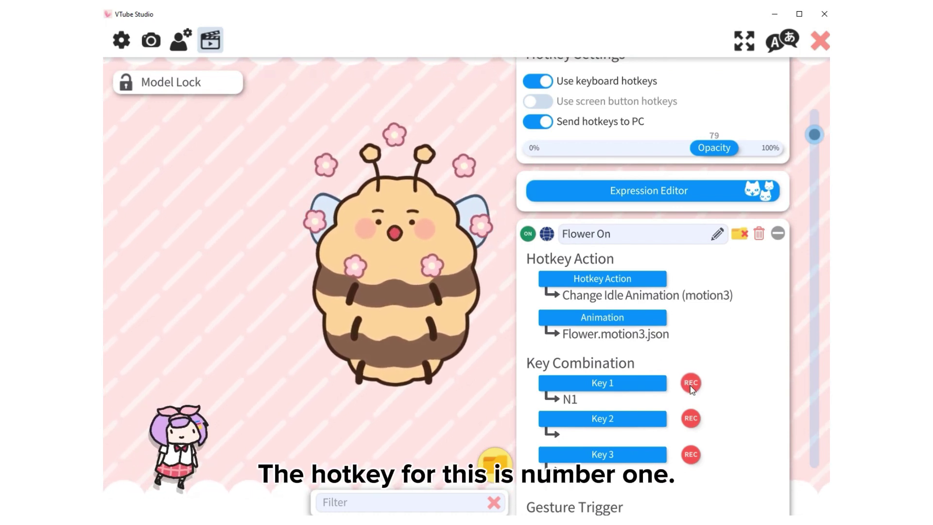
pyautogui.click(778, 233)
# Review the Wings Only (Flower off) hotkey's action, animation and key combination, collapse it and open the model settings.
pyautogui.click(778, 299)
pyautogui.scroll(-1, 718, 342)
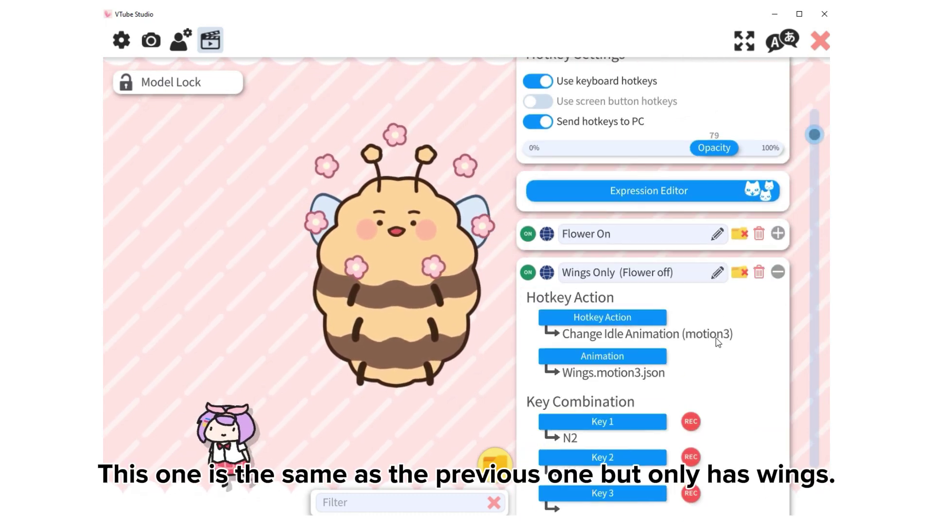
pyautogui.scroll(-2, 716, 337)
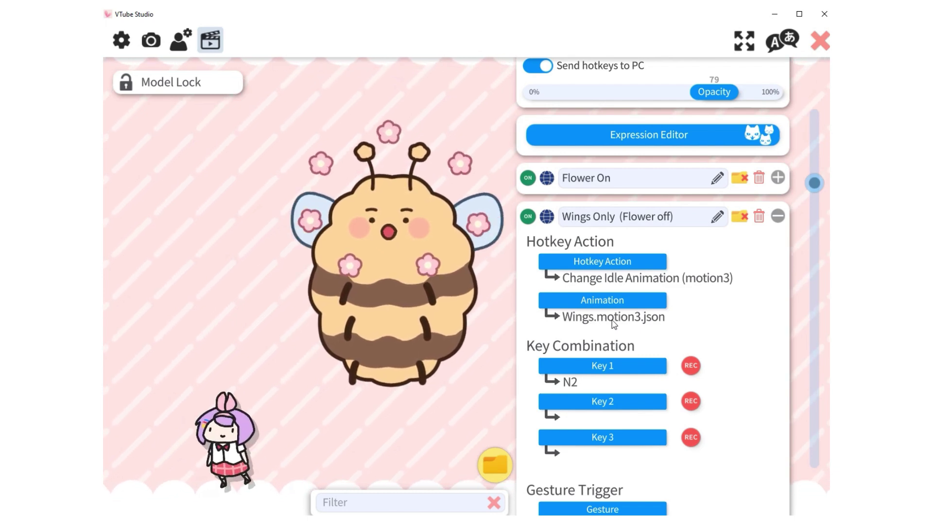
pyautogui.scroll(-2, 682, 329)
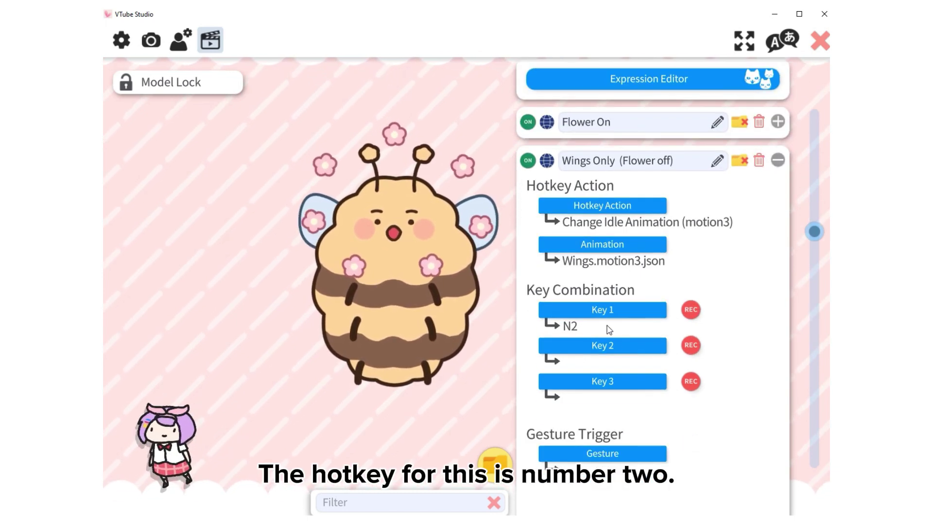
pyautogui.click(778, 161)
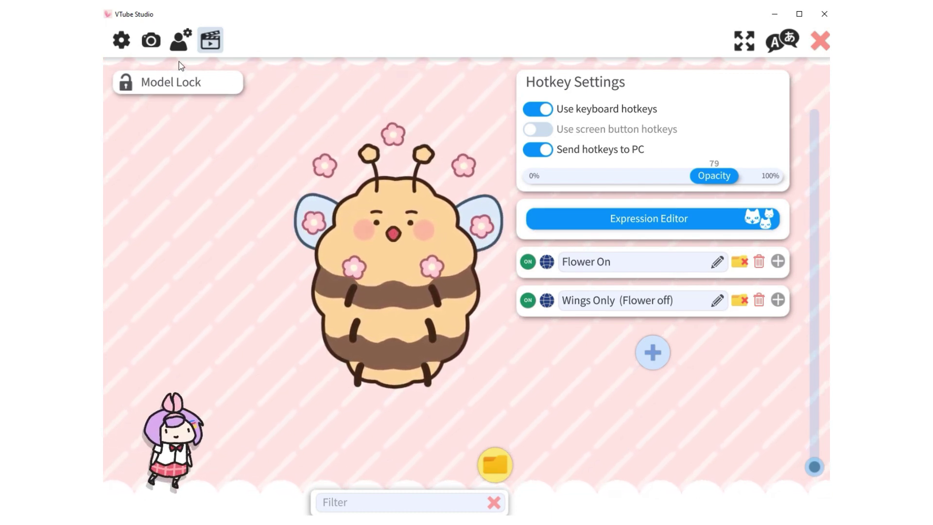
pyautogui.click(181, 41)
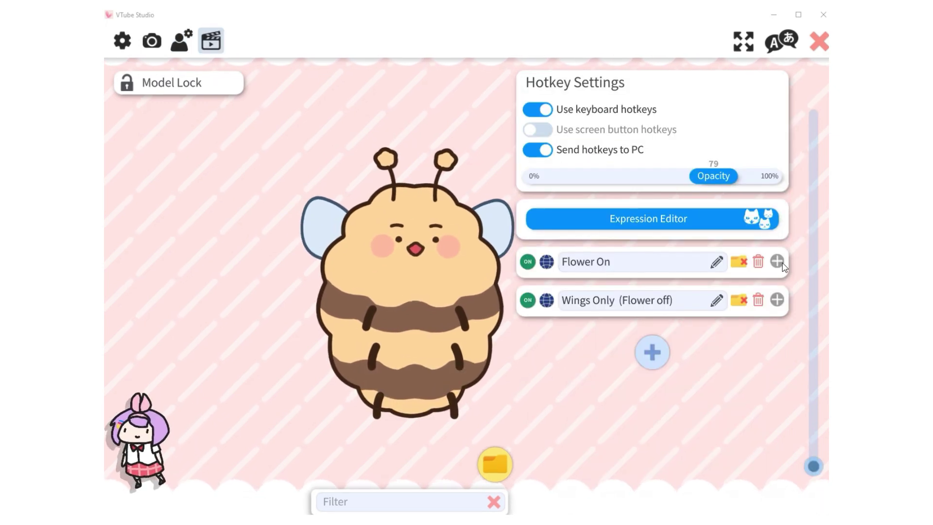
# Browse the available keys for Key 1 of the Flower On hotkey and leave the list without choosing one.
pyautogui.click(778, 263)
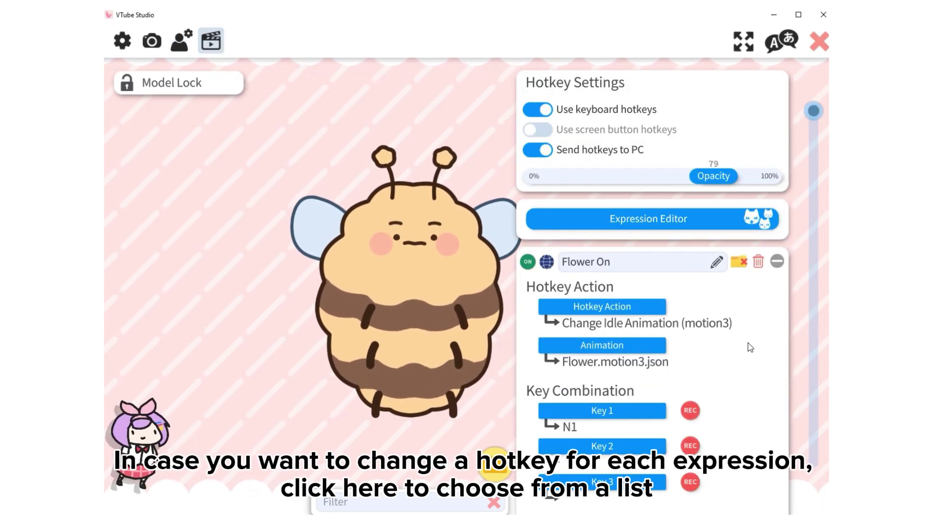
pyautogui.scroll(-1, 648, 376)
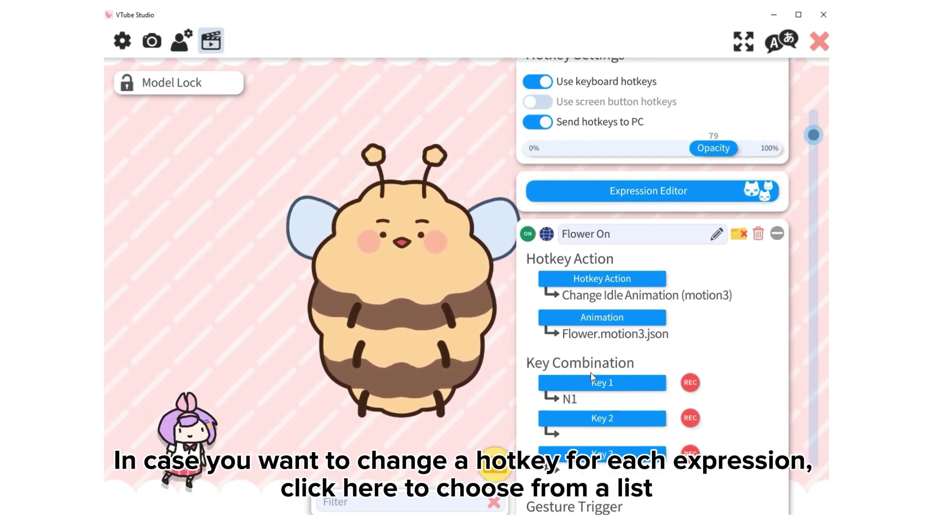
pyautogui.click(628, 388)
pyautogui.scroll(-3, 439, 240)
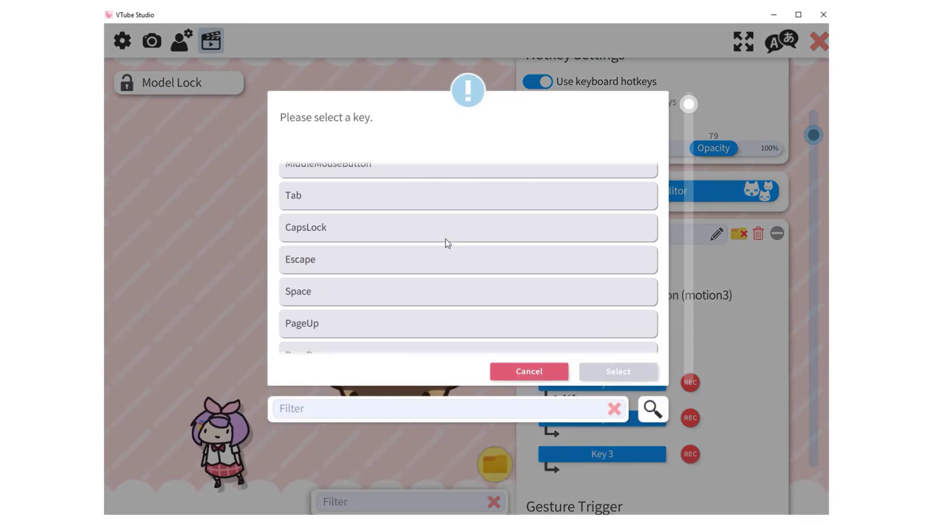
pyautogui.scroll(-3, 448, 243)
pyautogui.scroll(-4, 520, 239)
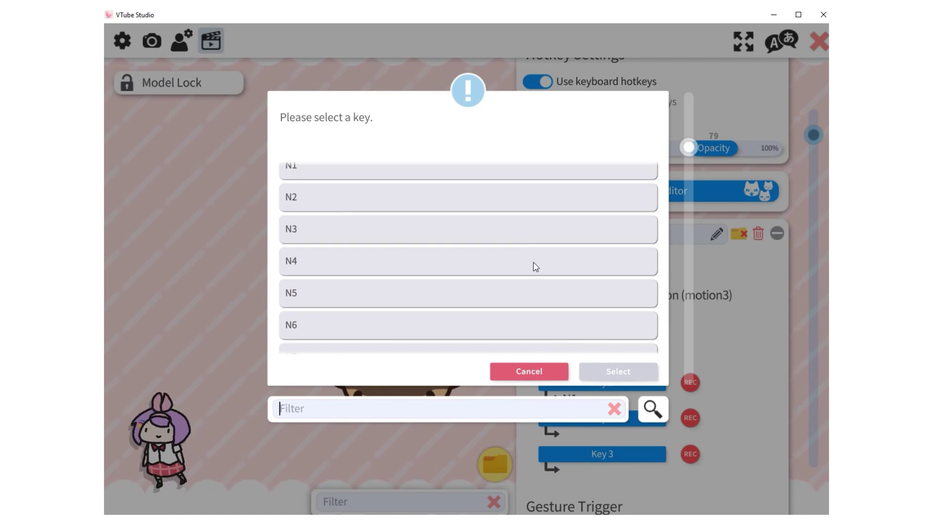
pyautogui.click(556, 367)
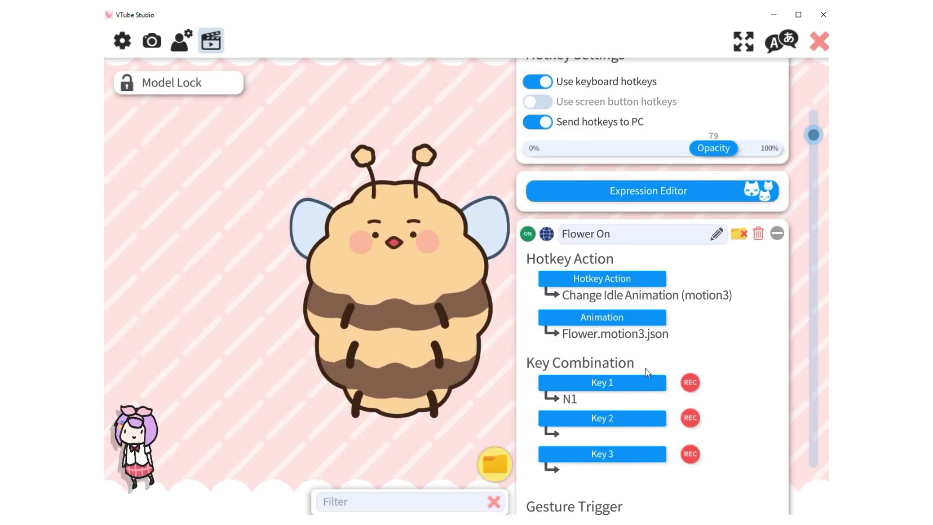
# Record the number 1 key as Key 1 of the Flower On hotkey.
pyautogui.click(690, 384)
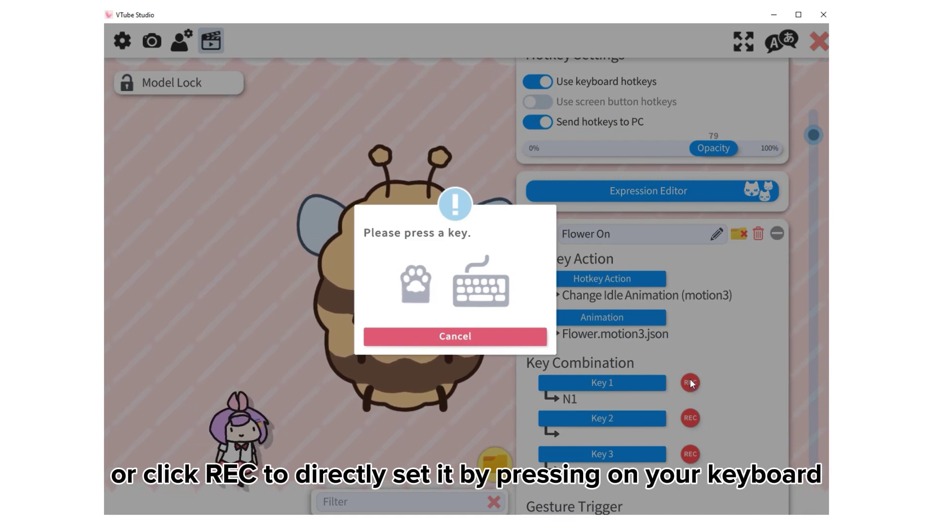
pyautogui.press('KP_1')
# Open the Bee model's customization of multiply/screen color for ArtMeshes.
pyautogui.doubleClick(459, 252)
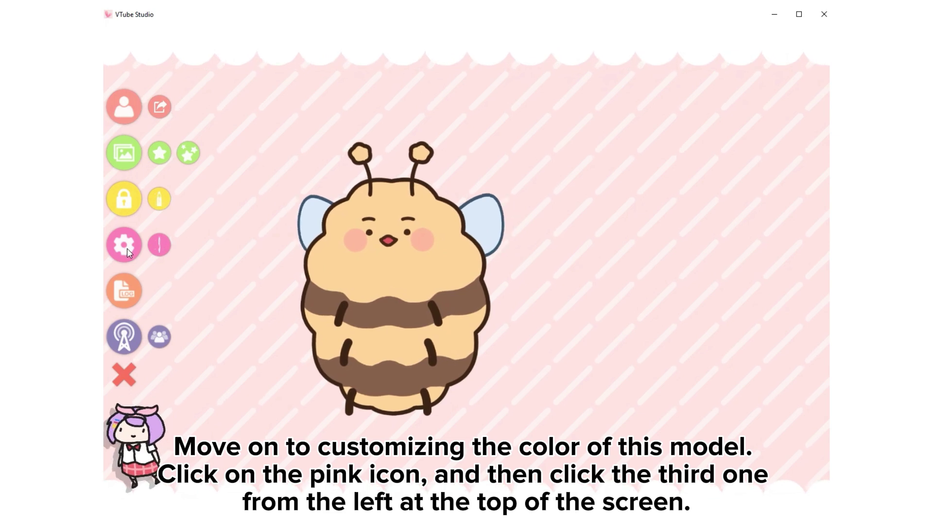
pyautogui.click(127, 248)
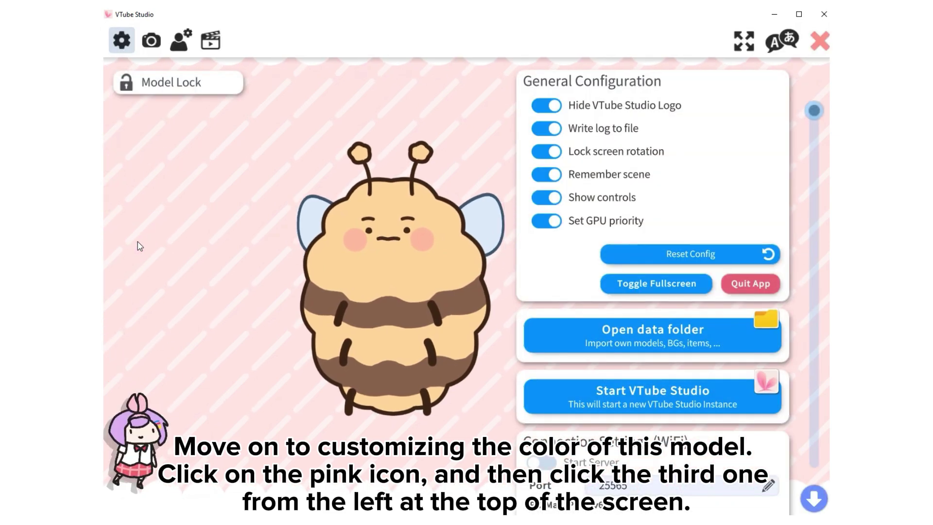
pyautogui.click(178, 50)
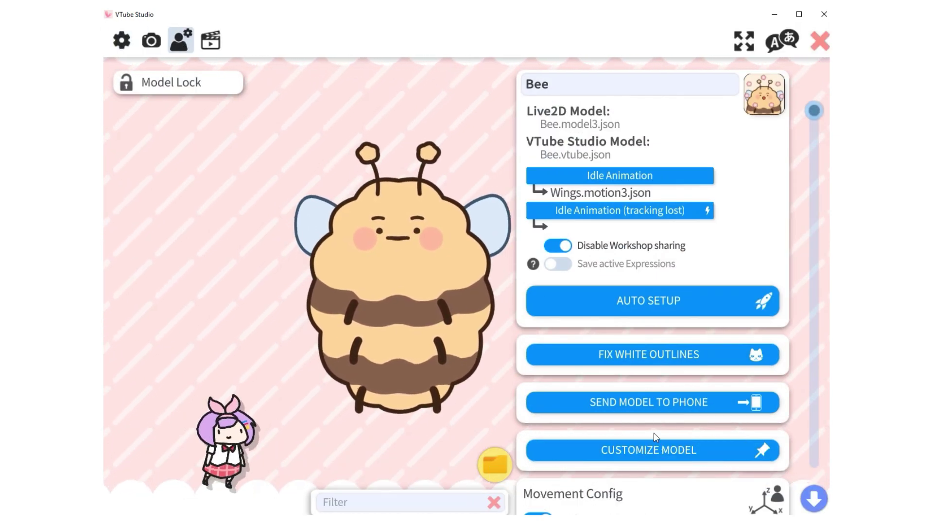
pyautogui.click(659, 451)
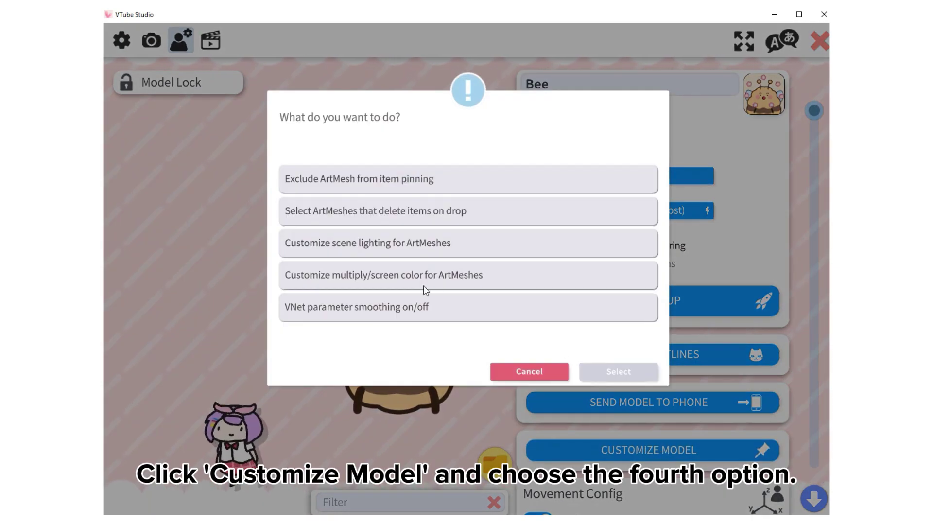
pyautogui.click(407, 277)
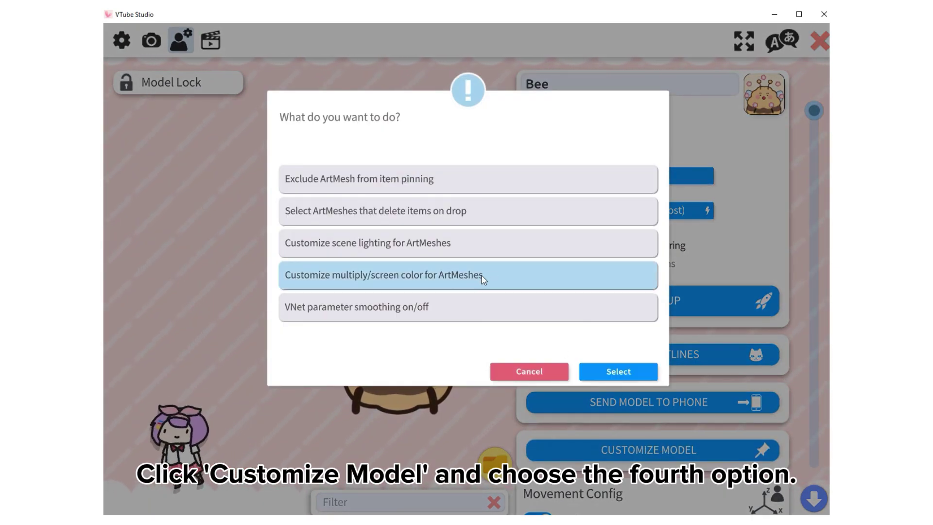
pyautogui.click(612, 374)
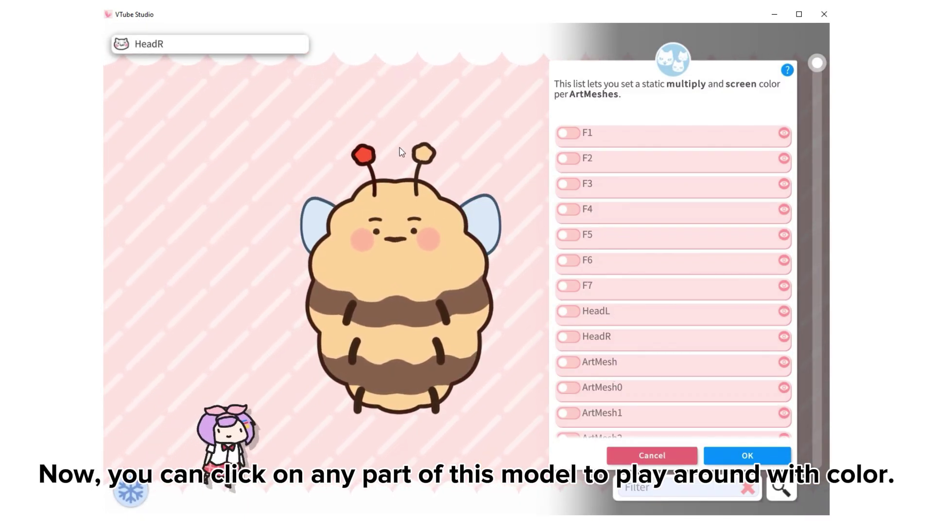
# Enable a custom color for the WingR mesh, adjust the selected meshes' screen color to a softer pink, and apply the recoloring.
pyautogui.click(308, 225)
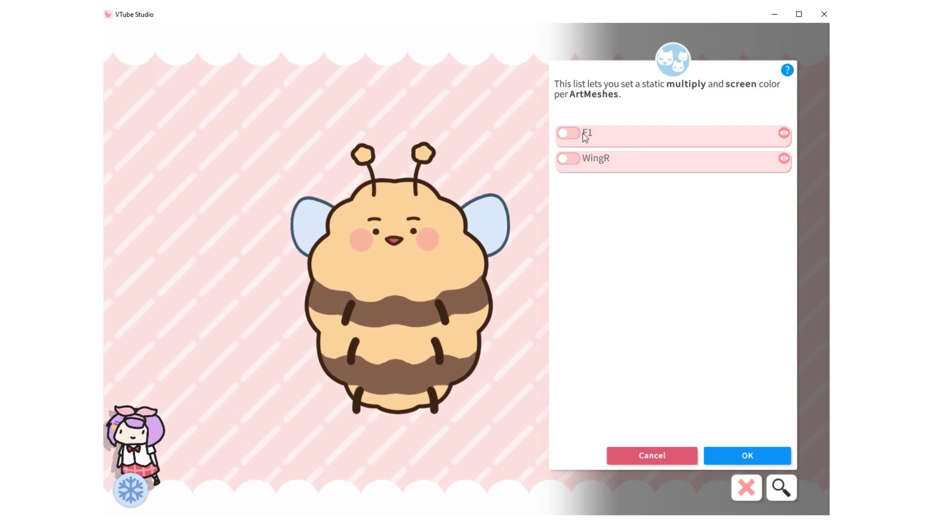
pyautogui.click(568, 158)
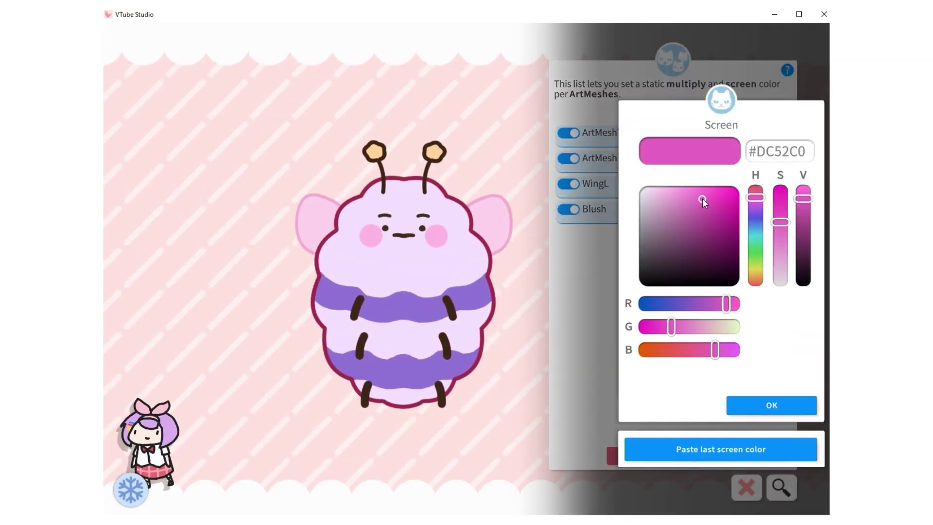
pyautogui.moveTo(702, 198); pyautogui.dragTo(693, 200)
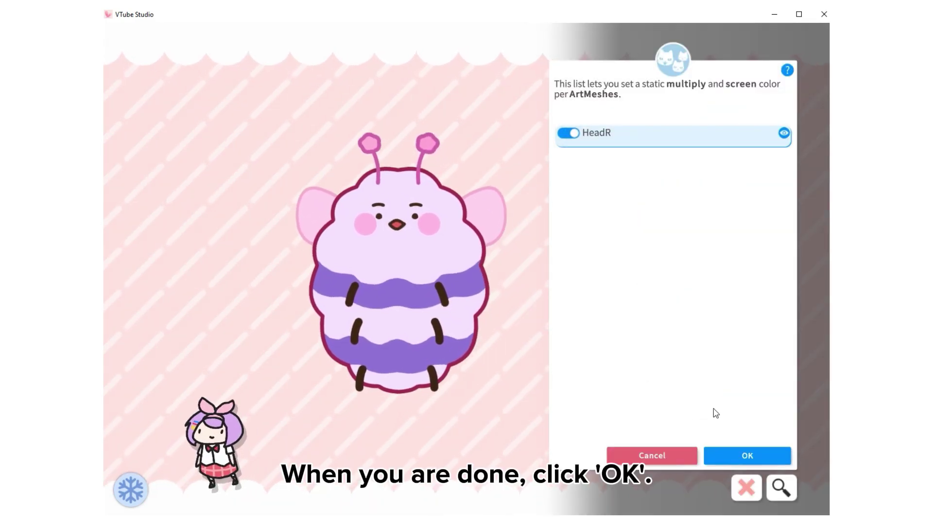
pyautogui.click(761, 453)
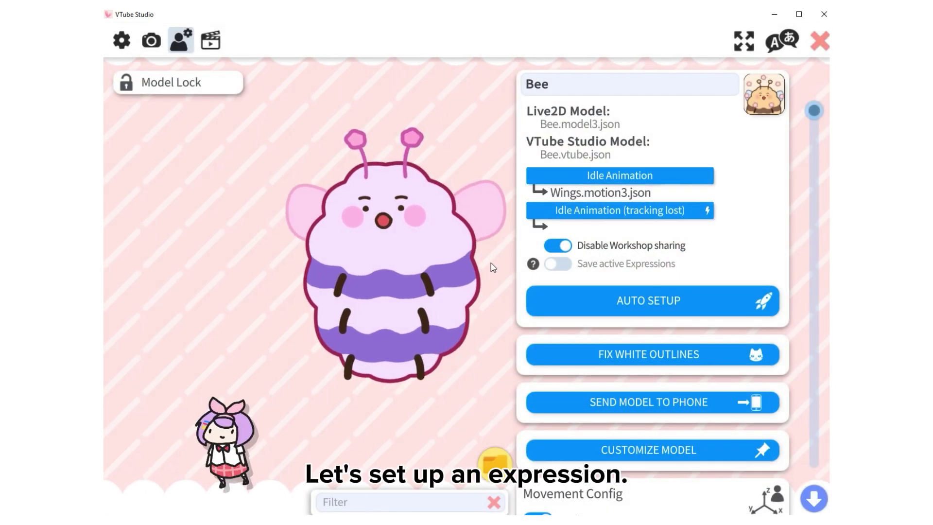
# Return to the hotkey settings, collapse the Flower On hotkey and add a new hotkey for an expression.
pyautogui.click(212, 43)
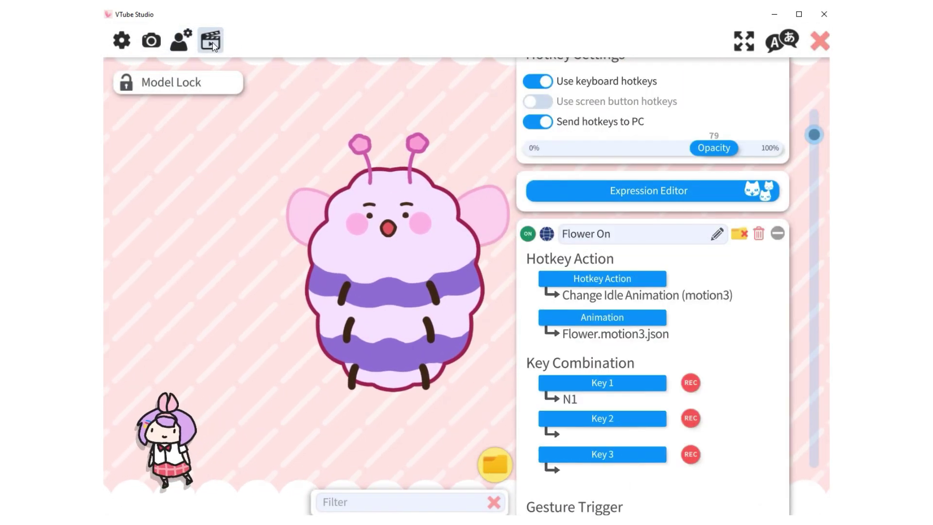
pyautogui.click(778, 233)
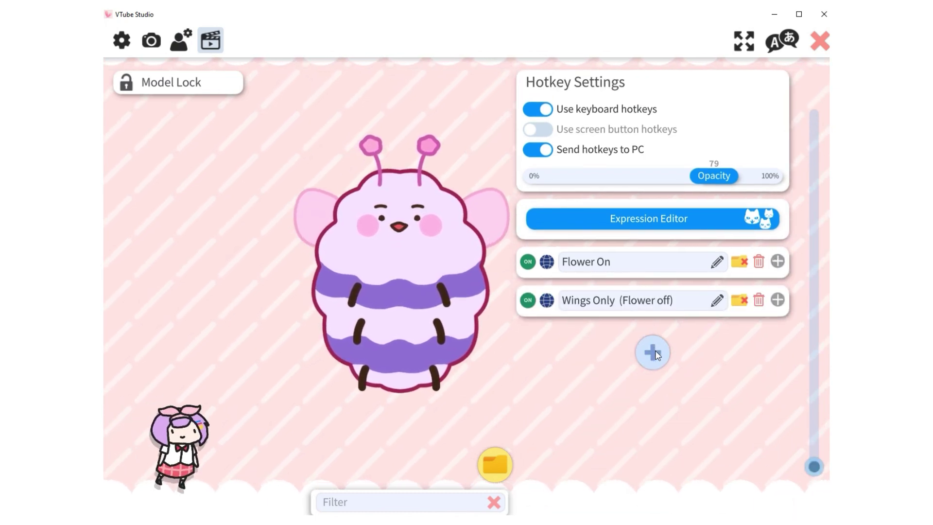
pyautogui.click(654, 353)
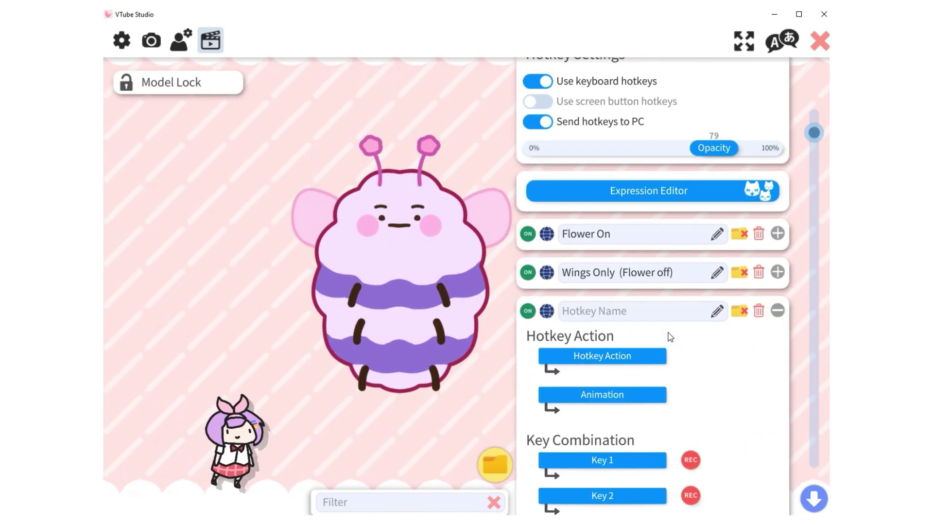
# Name the new hotkey Purple Bee.
pyautogui.click(717, 228)
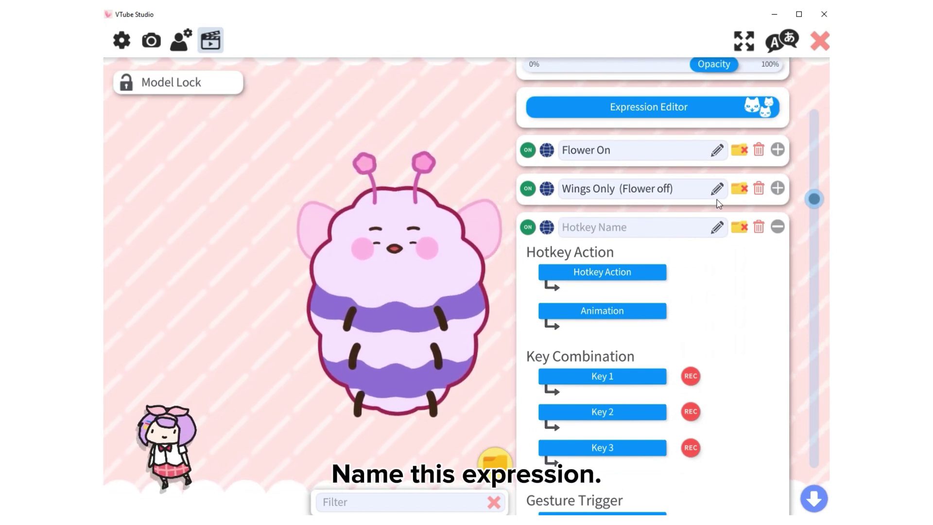
pyautogui.write('pu')
pyautogui.press('BackSpace')
pyautogui.press('BackSpace')
pyautogui.write('P')
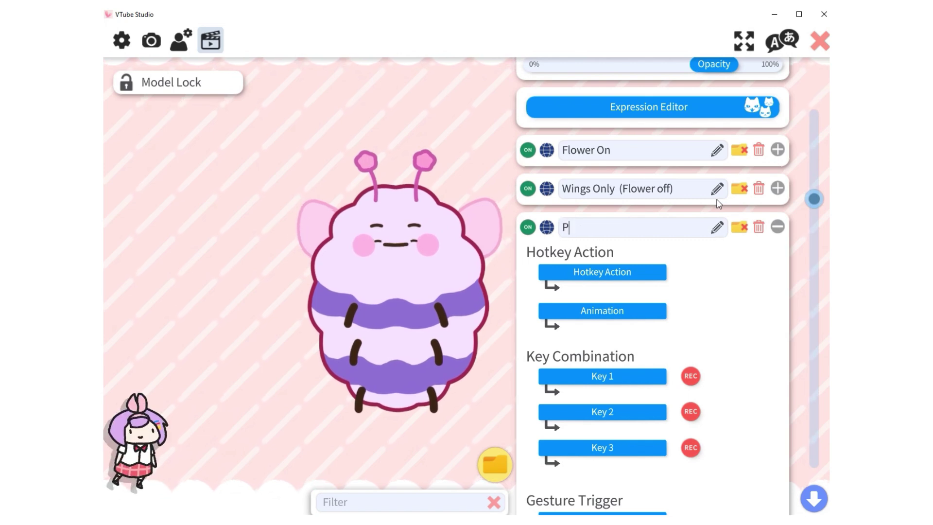
pyautogui.write('urple Bee')
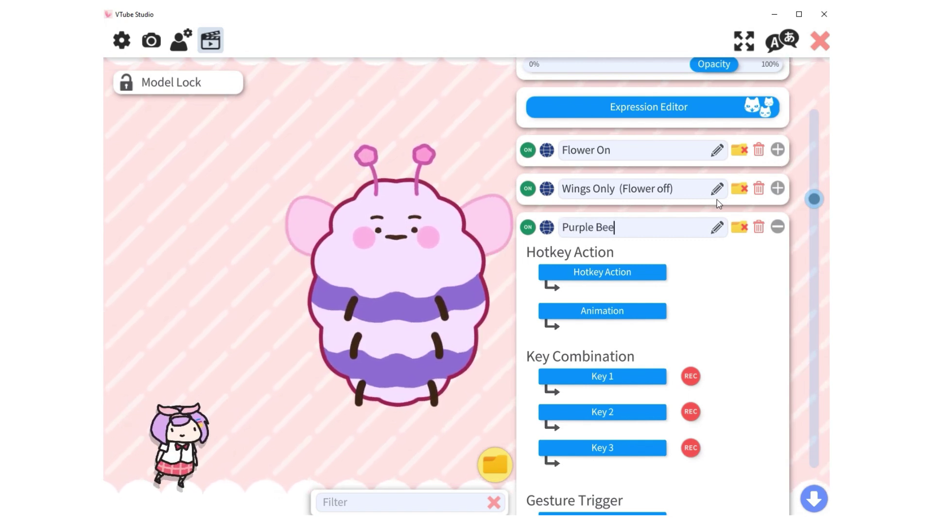
# Set the Purple Bee hotkey's action to ArtMesh Color Preset and record the model's current color settings for it.
pyautogui.click(643, 278)
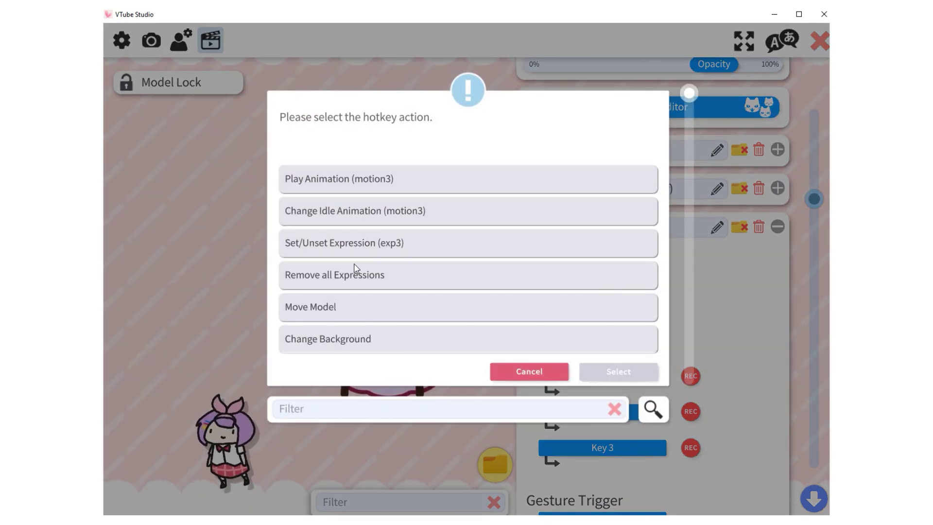
pyautogui.scroll(-10, 354, 267)
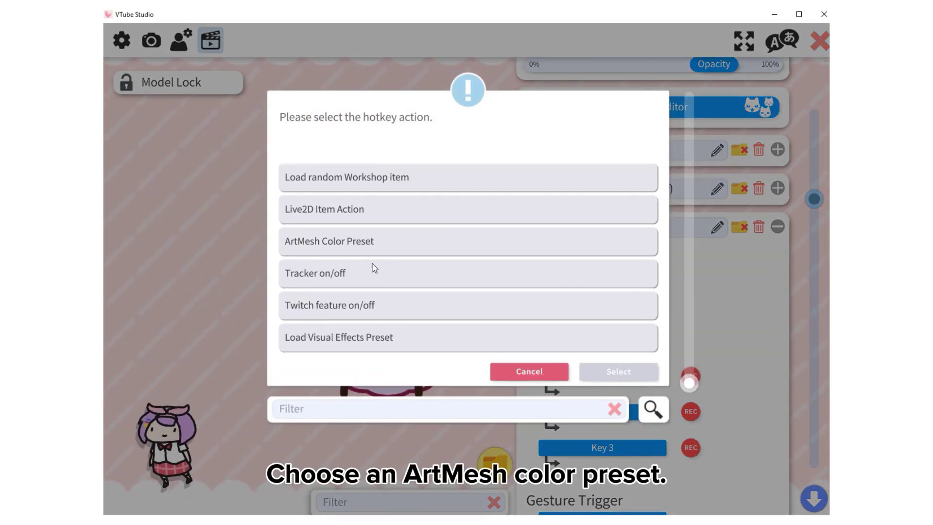
pyautogui.click(324, 247)
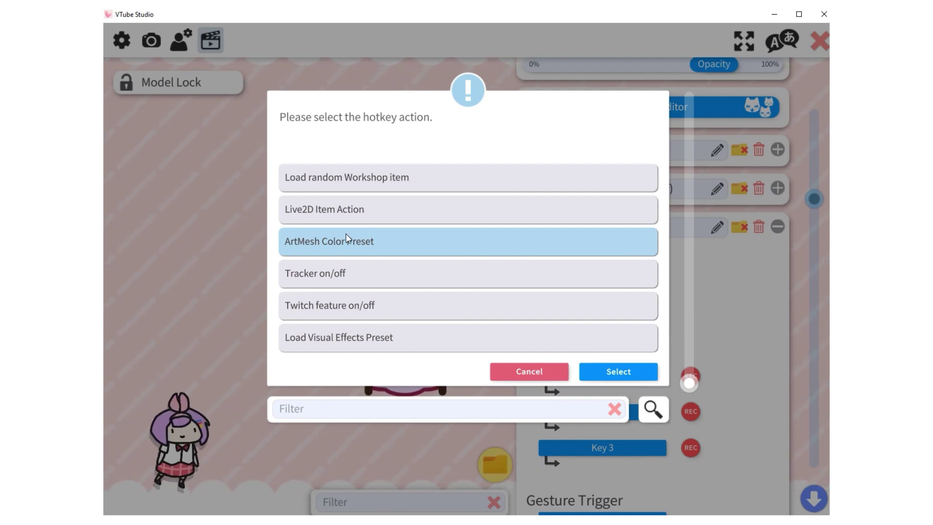
pyautogui.click(614, 372)
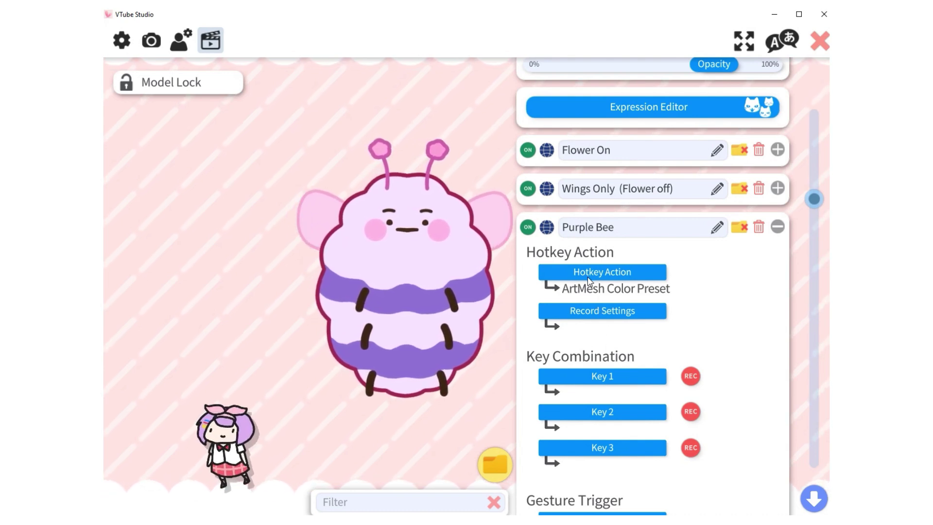
pyautogui.click(612, 313)
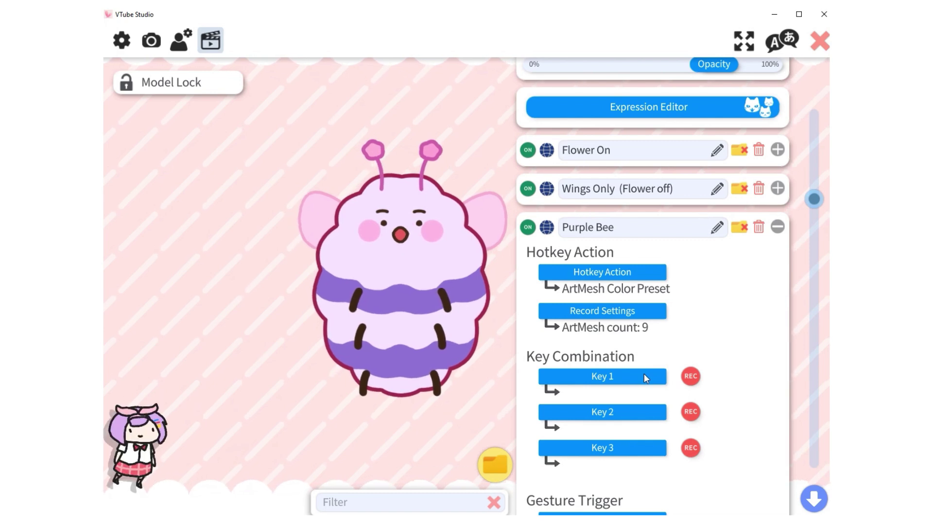
# Record the number 3 key as Key 1 of the Purple Bee hotkey, collapse its settings and trigger it to test the color preset.
pyautogui.click(690, 377)
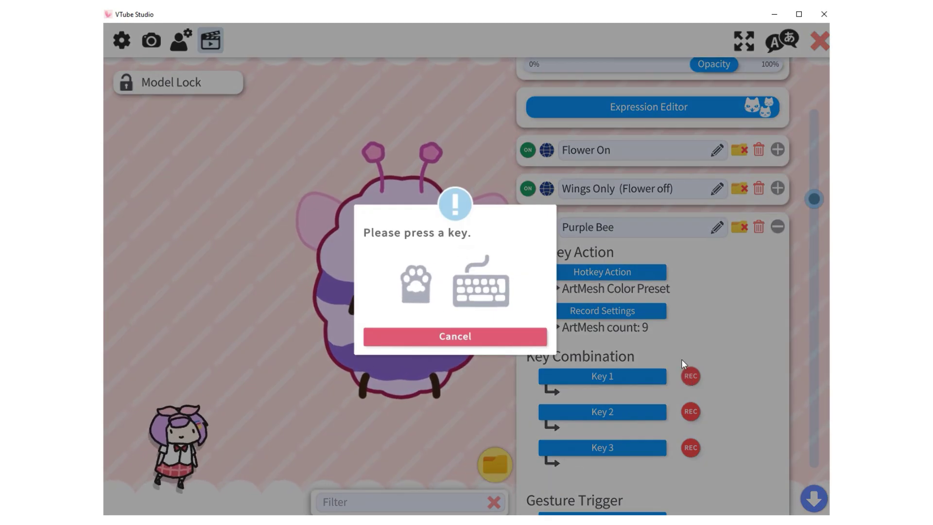
pyautogui.press('KP_3')
pyautogui.scroll(-1, 655, 349)
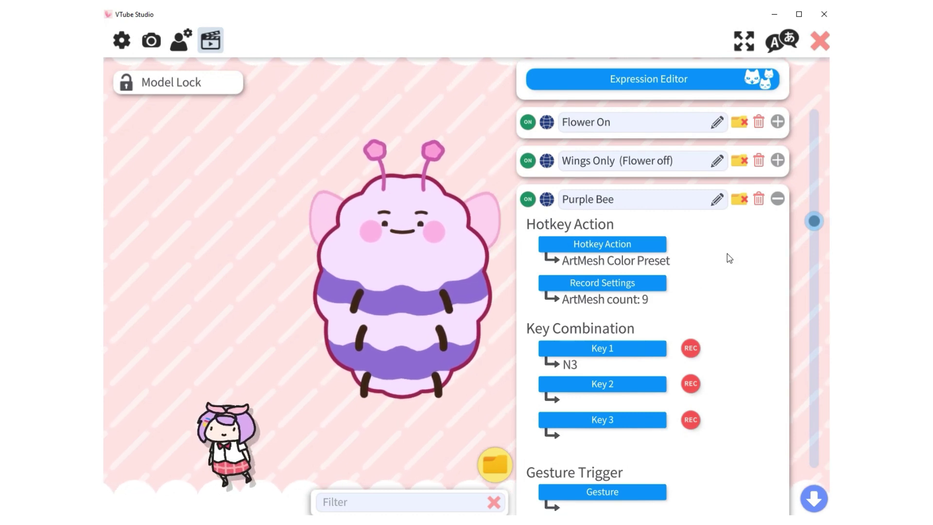
pyautogui.click(777, 199)
pyautogui.press('KP_3')
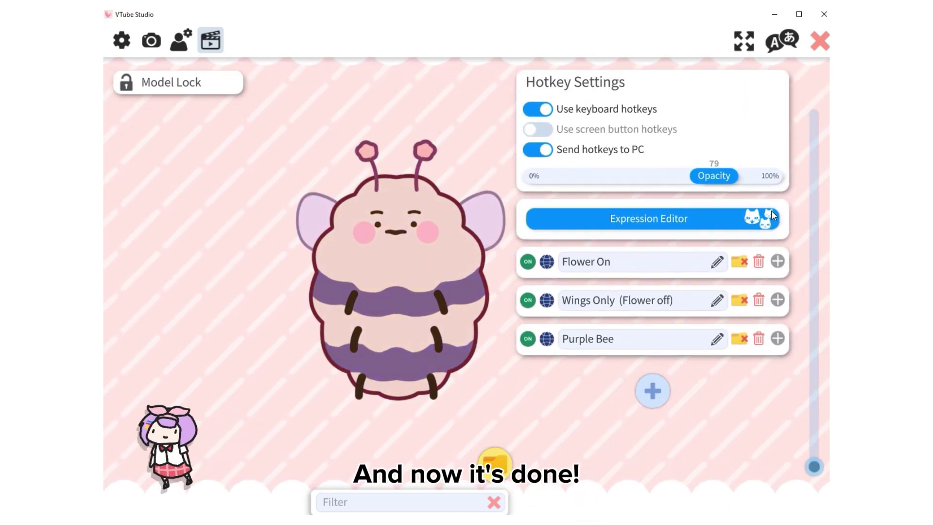